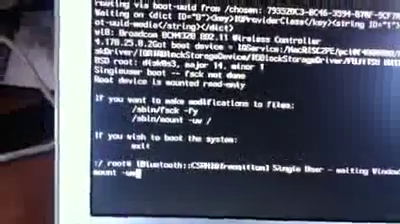
type("/")
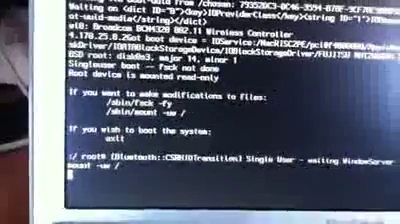
Run 'mount -uw /' to remount the root volume as writable.
key("Return")
type("rm /var/db")
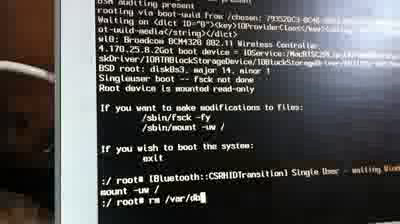
type("/.")
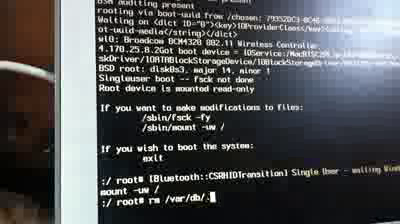
type("AppleD")
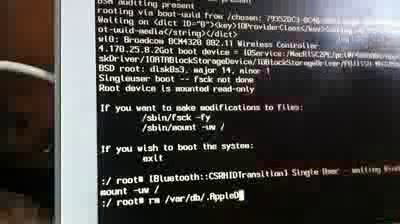
Fix the mistyped letter in 'rm /var/db/.AppleSetupDone' before running it.
key("BackSpace")
type("S")
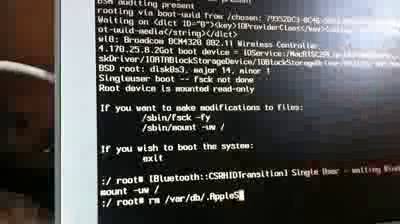
type("etupD")
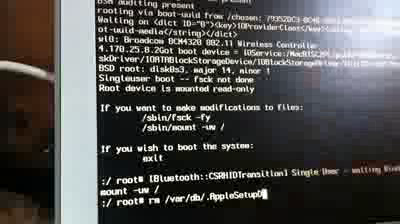
type("one")
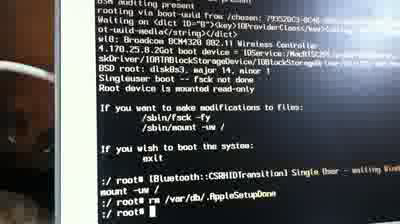
type("shut")
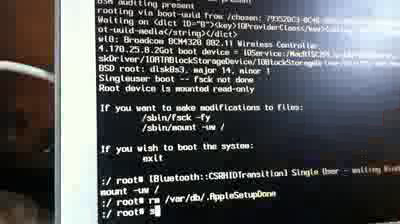
type("d")
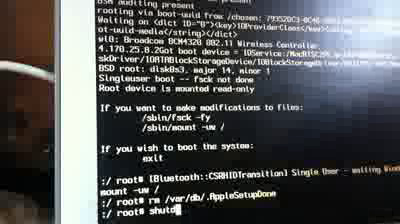
type("o")
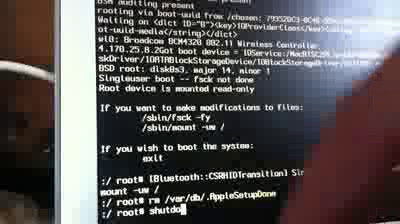
type("wn -")
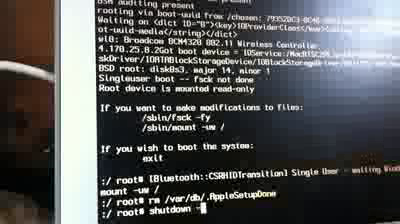
type("h n")
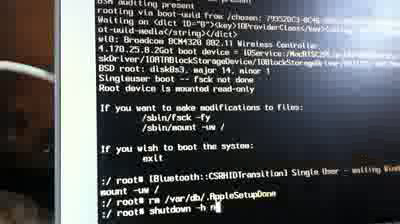
type("ow")
Run 'shutdown -h now' to halt the PowerBook immediately.
key("Return")
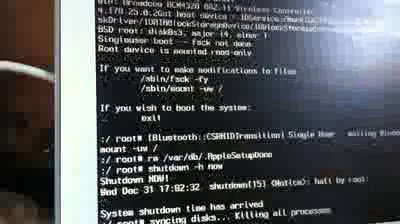